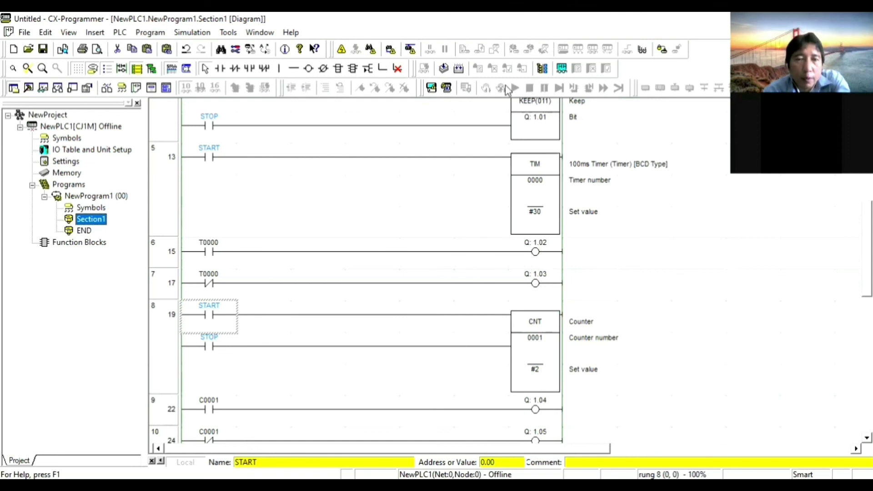
- Switch to CX-Designer and duplicate the red bit lamp, placing the copy directly below the original
key("alt+Tab")
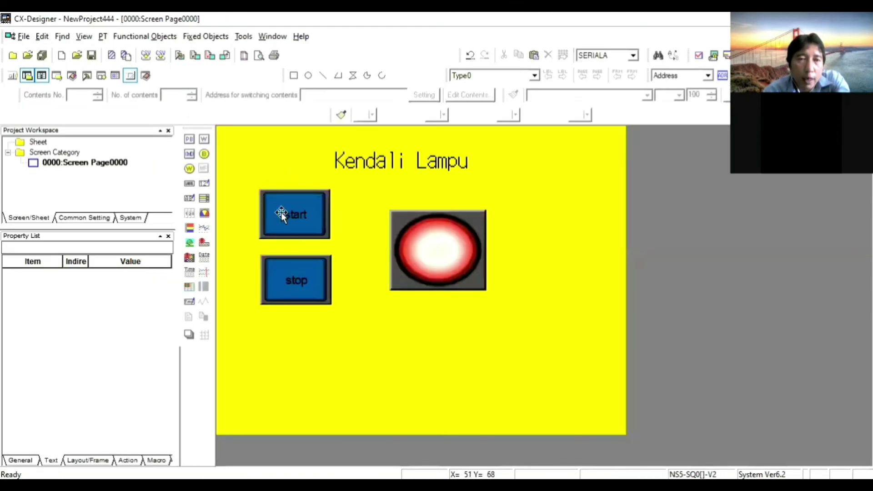
left_click(437, 283)
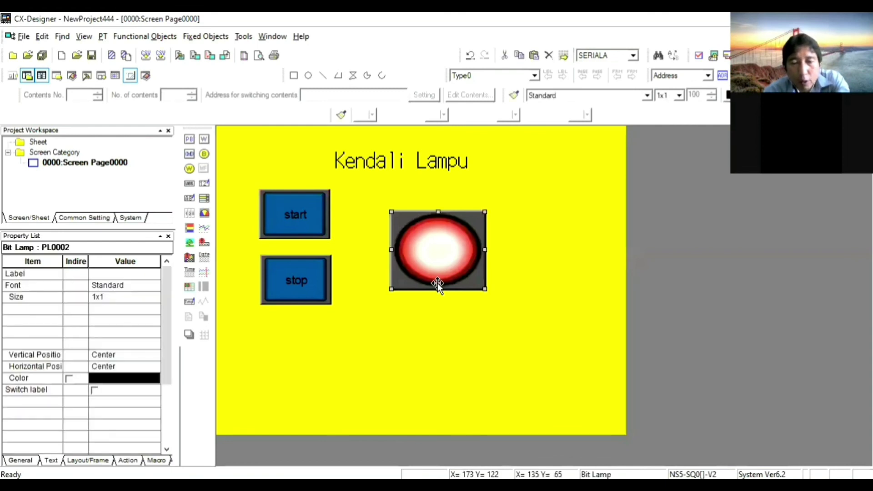
key("ctrl+c")
key("ctrl+v")
left_click_drag(466, 289, 459, 376)
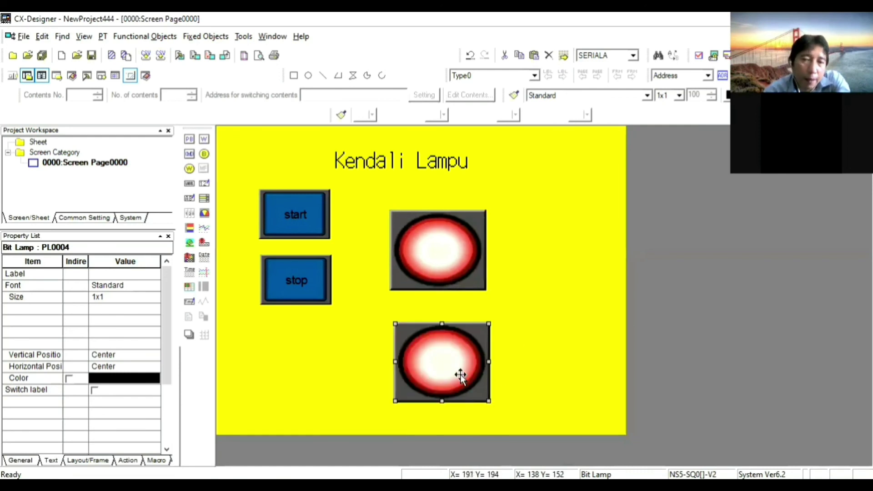
left_click(544, 360)
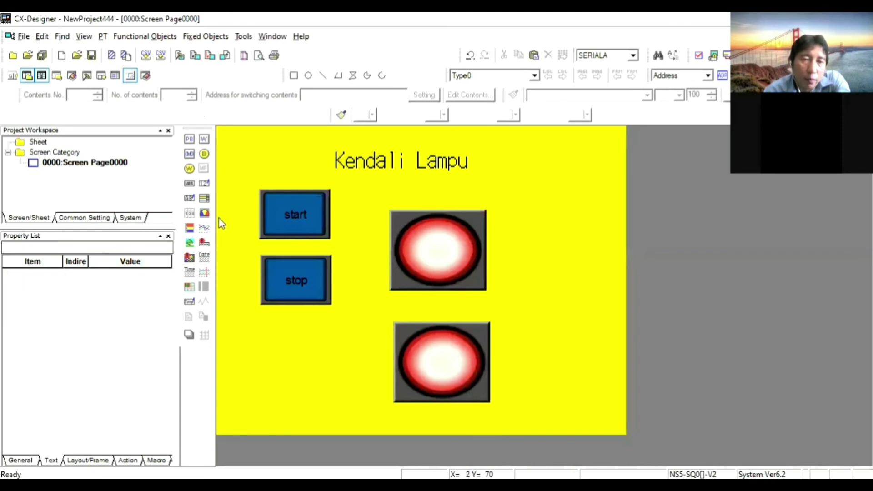
- Place a Numeral Display & Input object beside the lower lamp
left_click(204, 213)
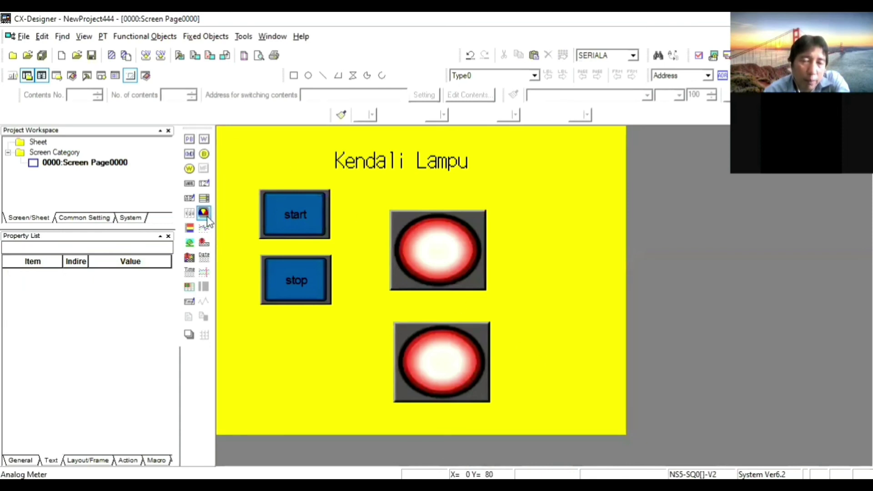
left_click(189, 184)
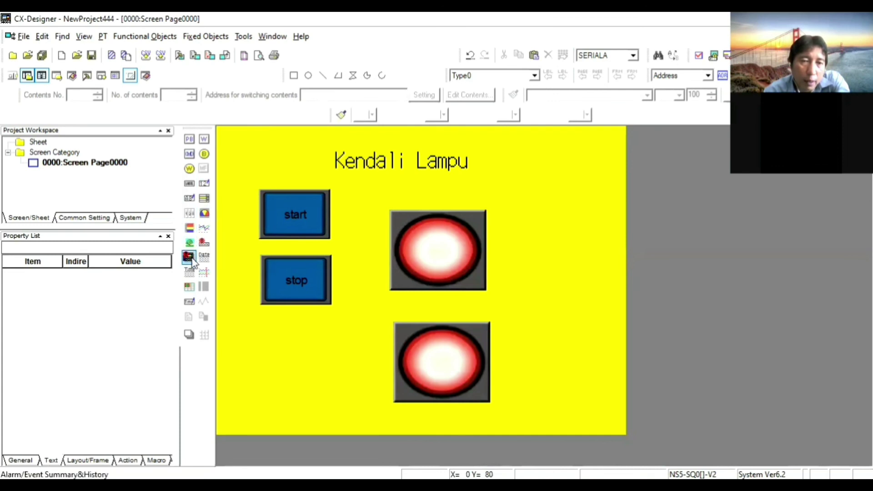
left_click(204, 183)
left_click_drag(512, 330, 596, 384)
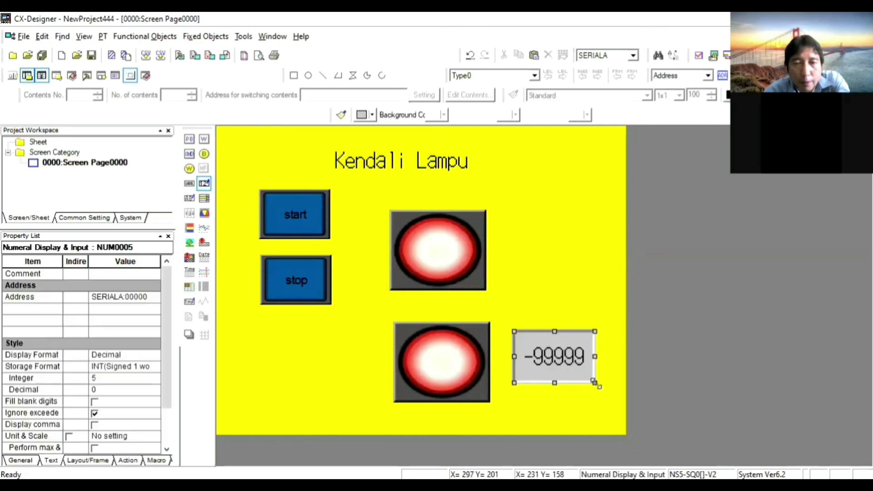
- Set the numeral display's storage type to BCD2 (Unsigned 1 word)
double_click(558, 360)
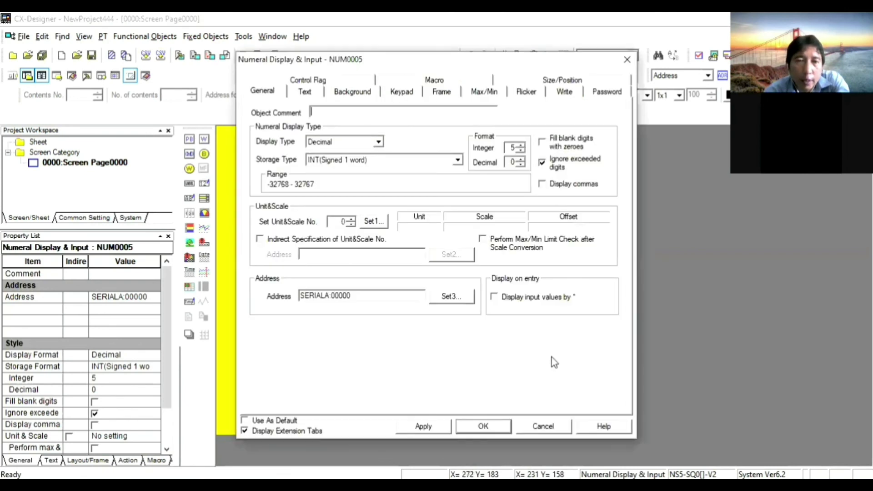
left_click(453, 162)
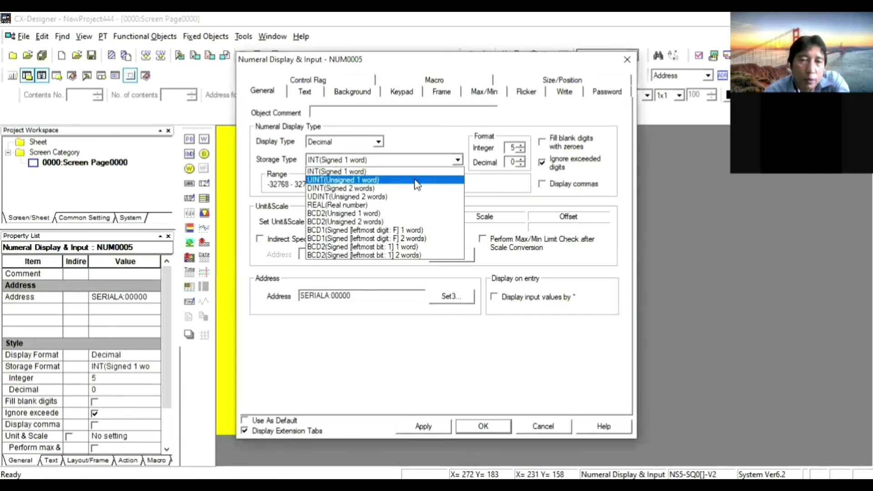
left_click(395, 214)
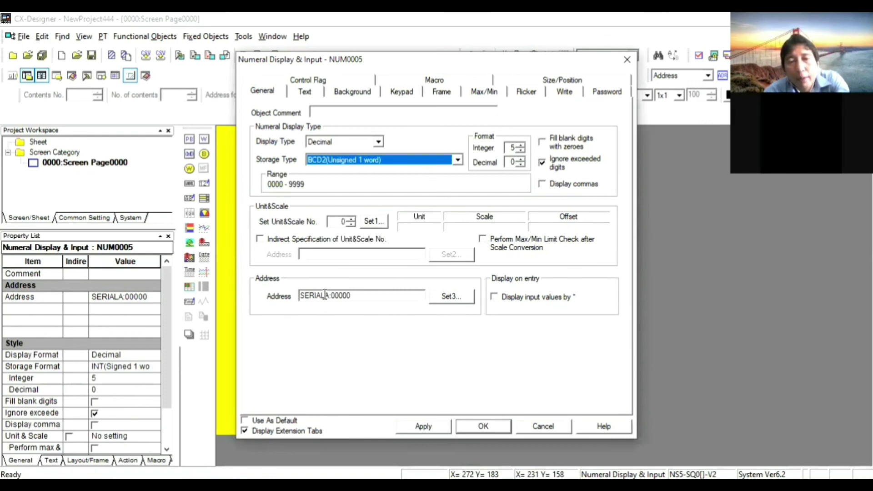
- Assign the numeral display to timer area TIM, word 0, on SERIALA and set its integer format to 3 digits
left_click(461, 300)
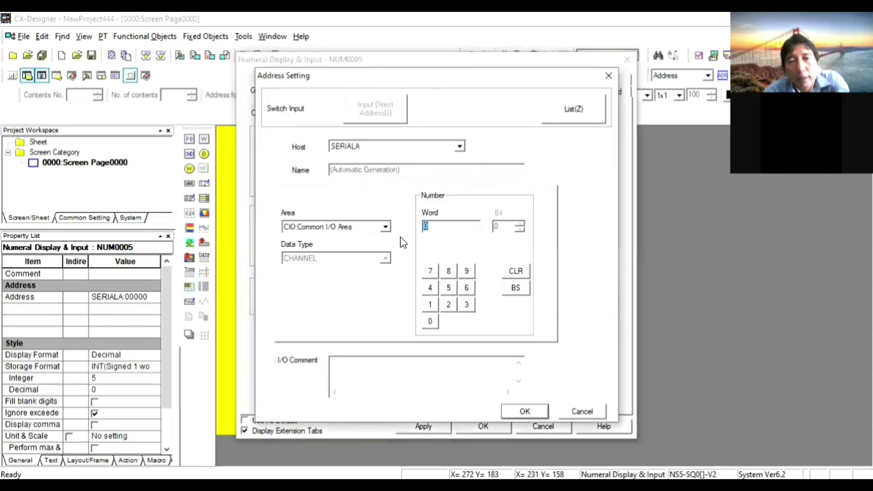
left_click(387, 226)
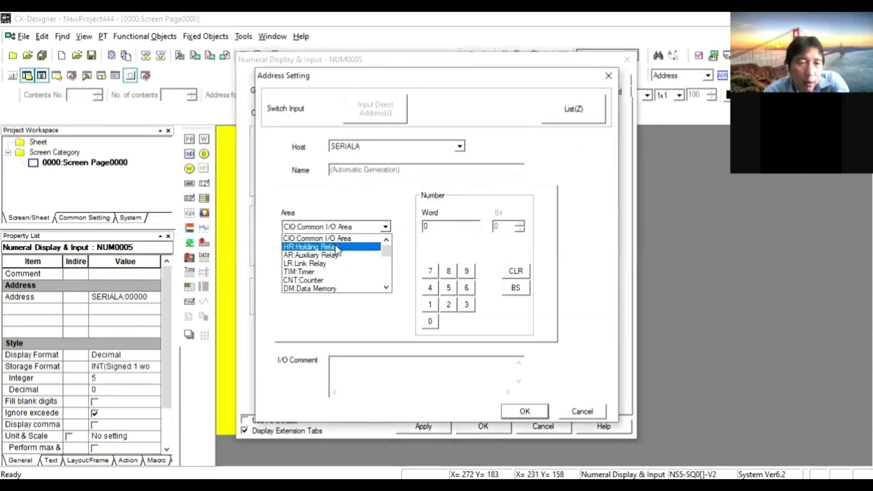
left_click(299, 272)
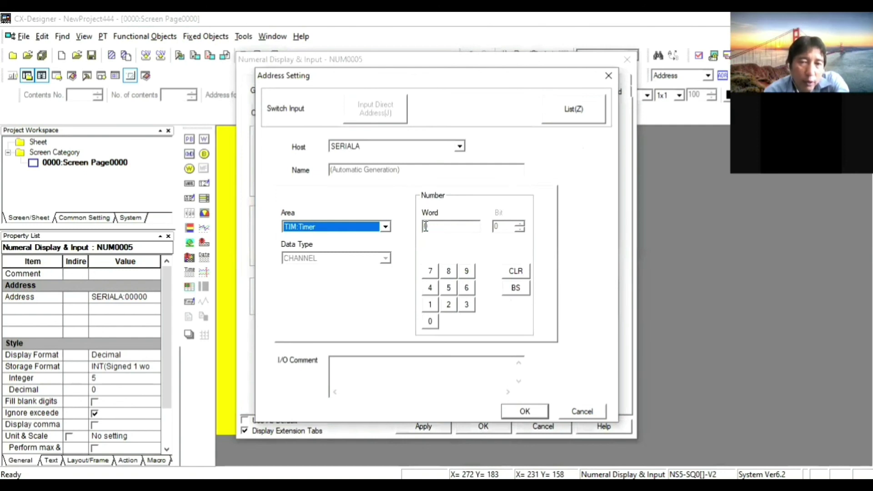
left_click(523, 411)
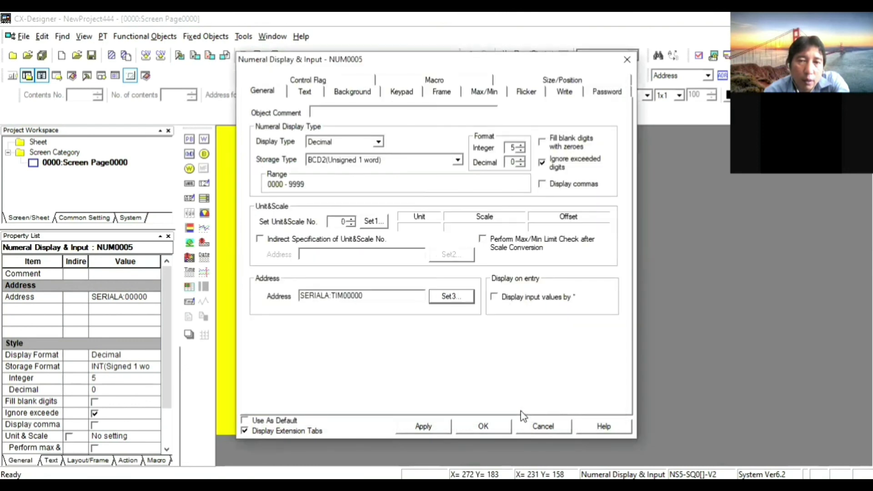
left_click(521, 154)
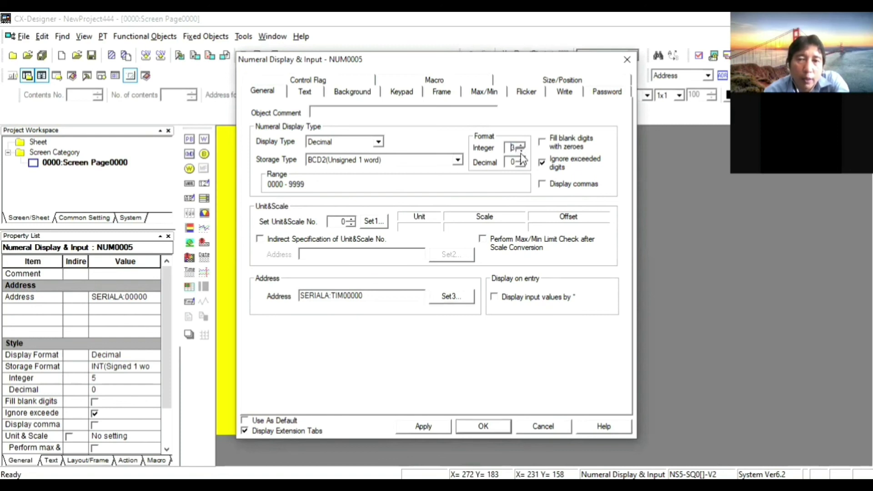
left_click(485, 428)
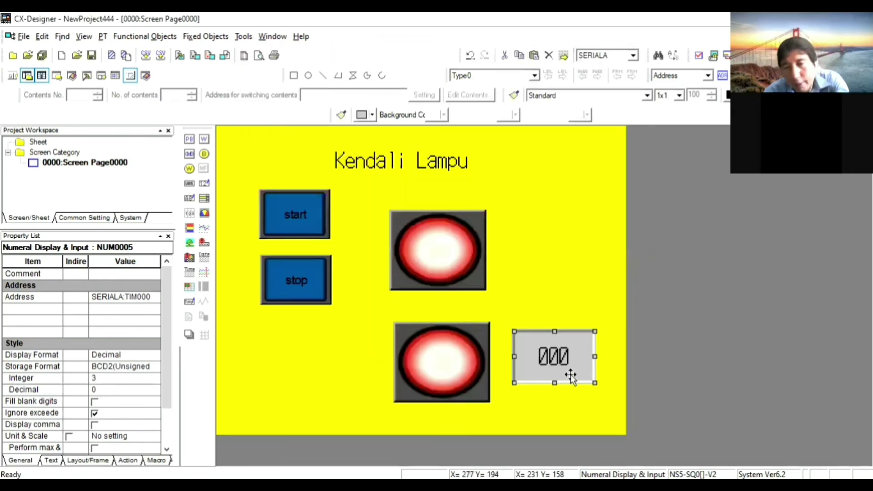
- Move both lamps and the numeral display upward, and shift the Kendali Lampu title to the upper-left corner of the screen page
left_click(558, 259)
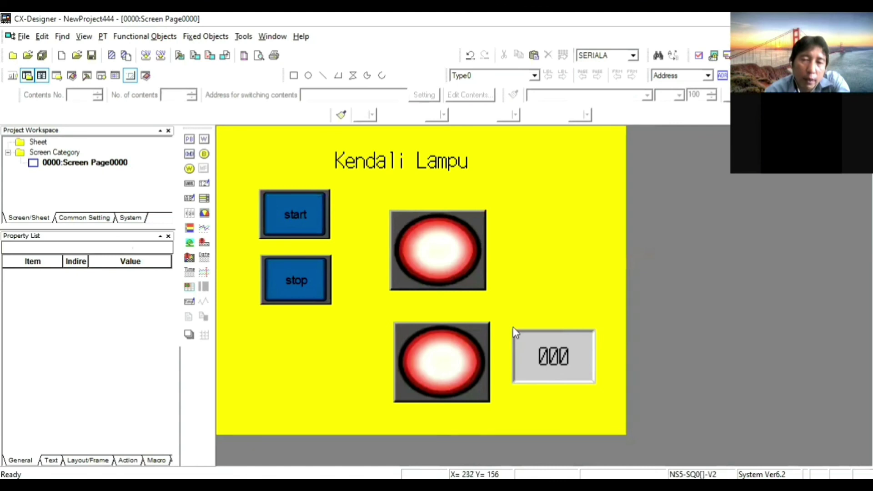
left_click_drag(372, 189, 604, 409)
left_click_drag(568, 374, 576, 321)
left_click_drag(375, 162, 268, 145)
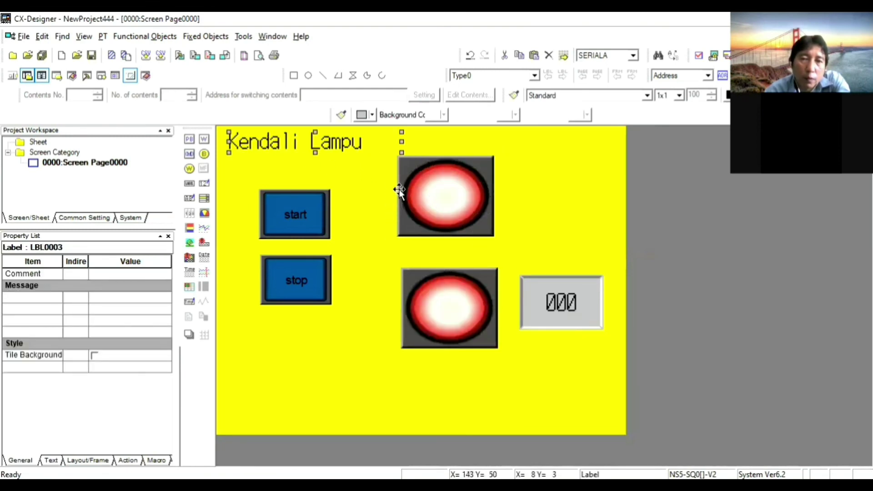
left_click(374, 240)
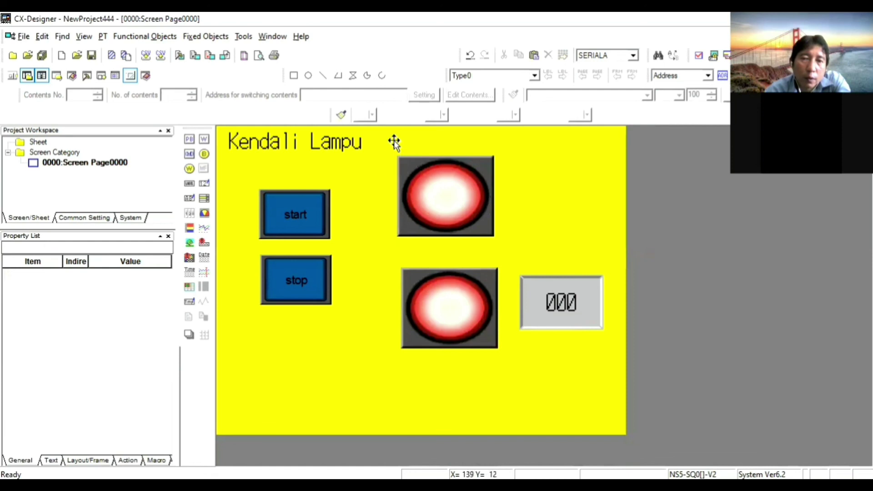
- Move both lamps and the numeral display further up together, bringing the first lamp close to the page's upper edge
left_click_drag(614, 145, 373, 387)
left_click_drag(461, 304, 460, 304)
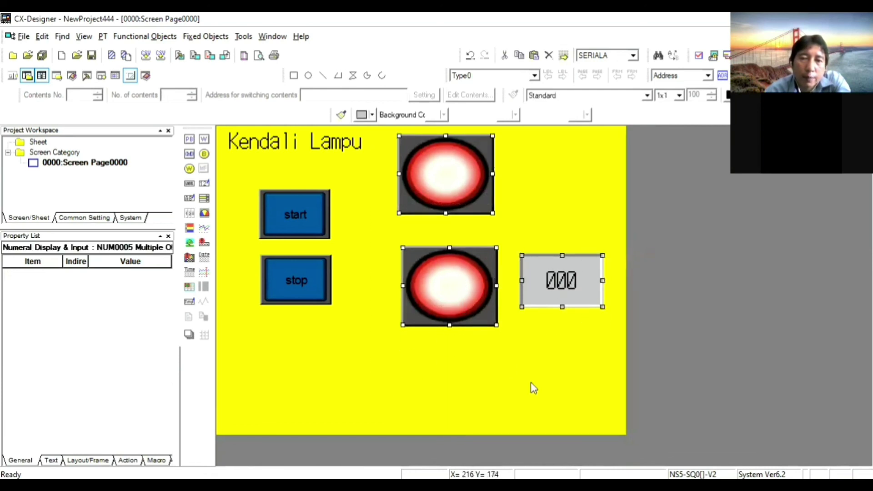
left_click(523, 380)
- Duplicate the second lamp together with its numeral display and place the copies directly below them
left_click_drag(384, 239, 617, 346)
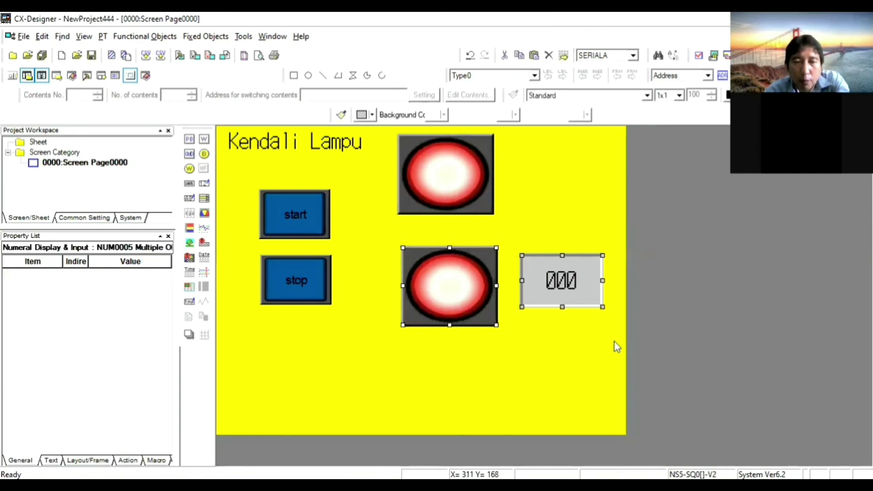
key("ctrl+c")
key("ctrl+v")
left_click_drag(476, 301, 465, 392)
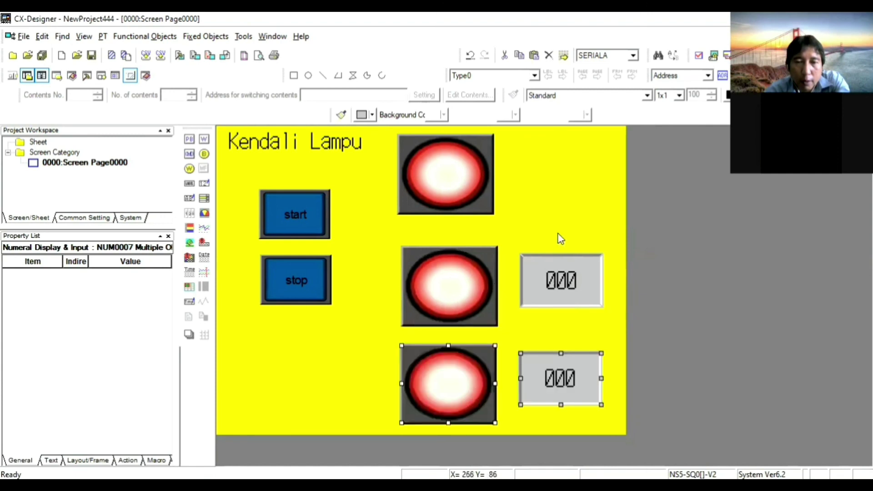
left_click(575, 220)
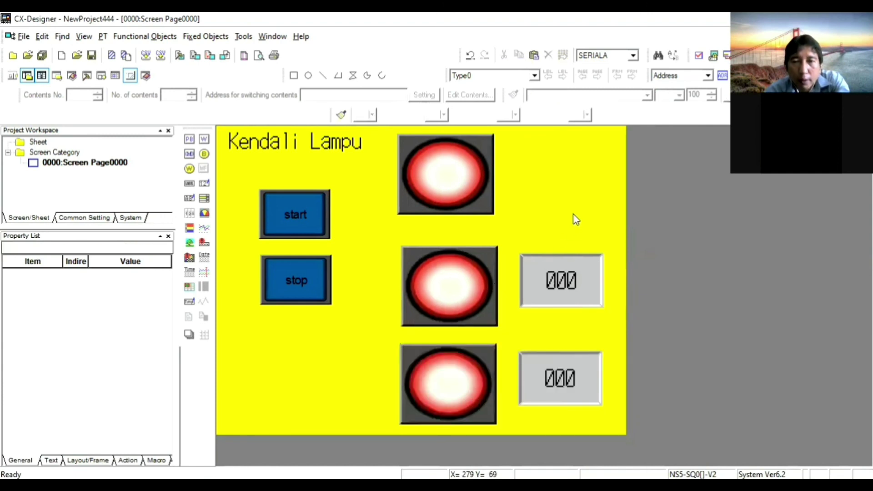
- Check the middle lamp's display address against the ladder program in CX-Programmer
double_click(441, 289)
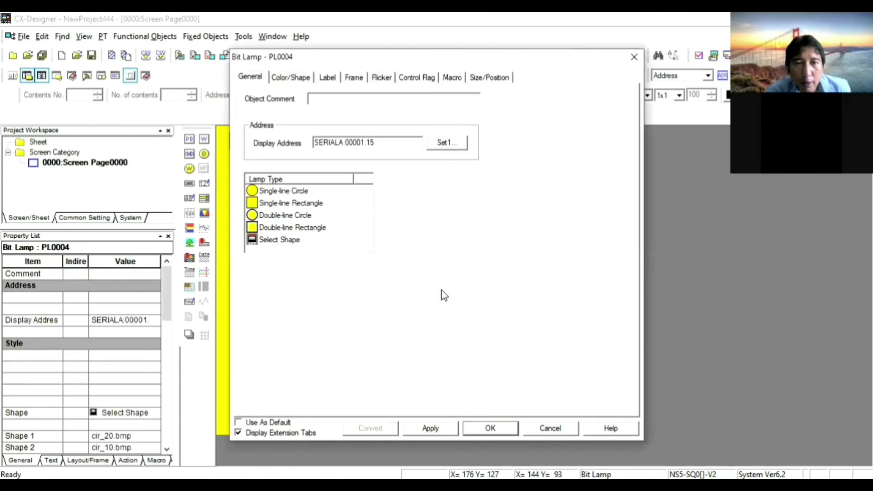
left_click(555, 430)
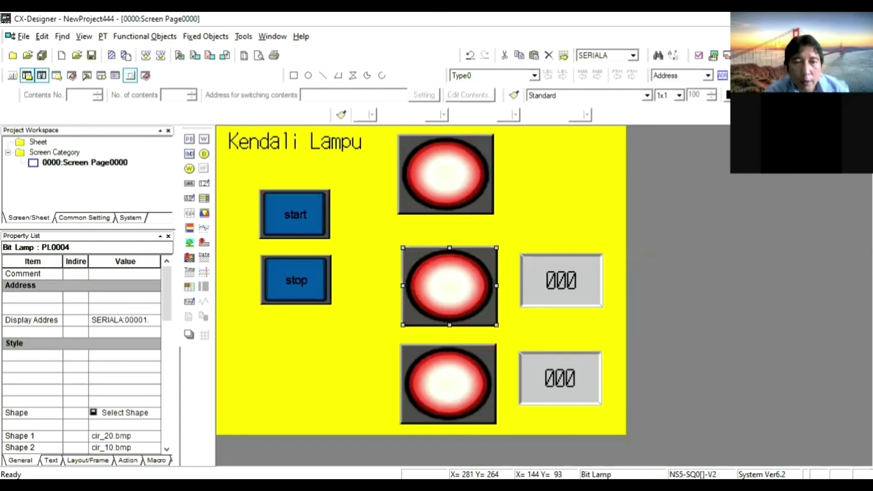
key("alt+Tab")
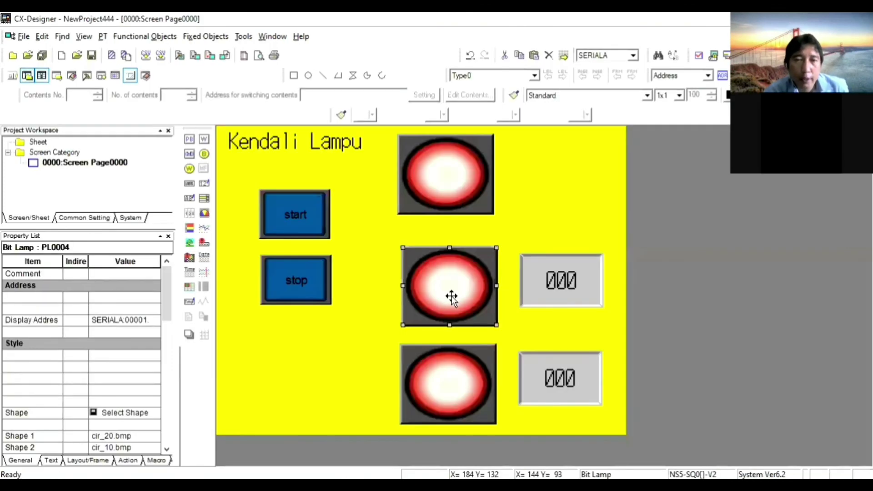
- Set the middle lamp's display address to SERIALA:00001.02
double_click(451, 296)
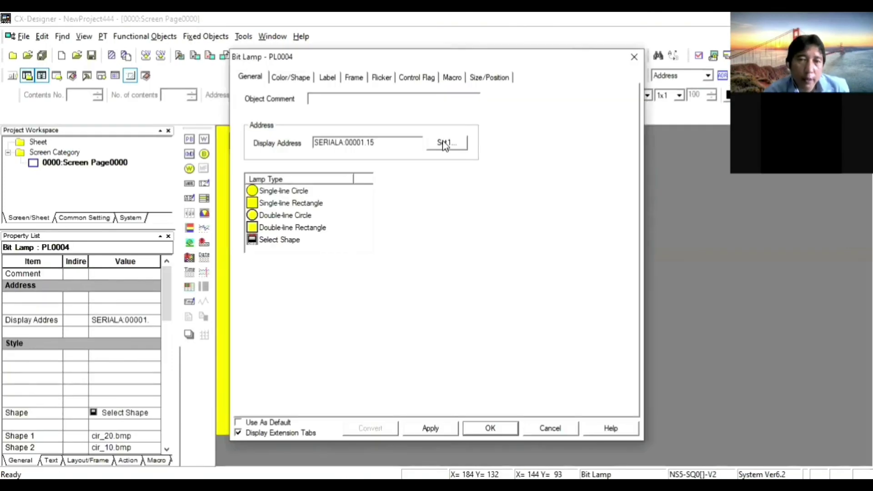
left_click(364, 142)
left_click(383, 143)
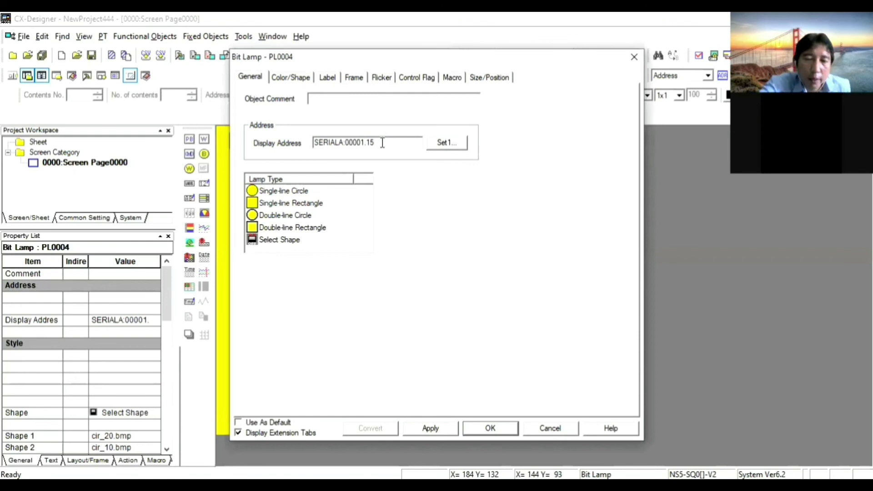
type(".02")
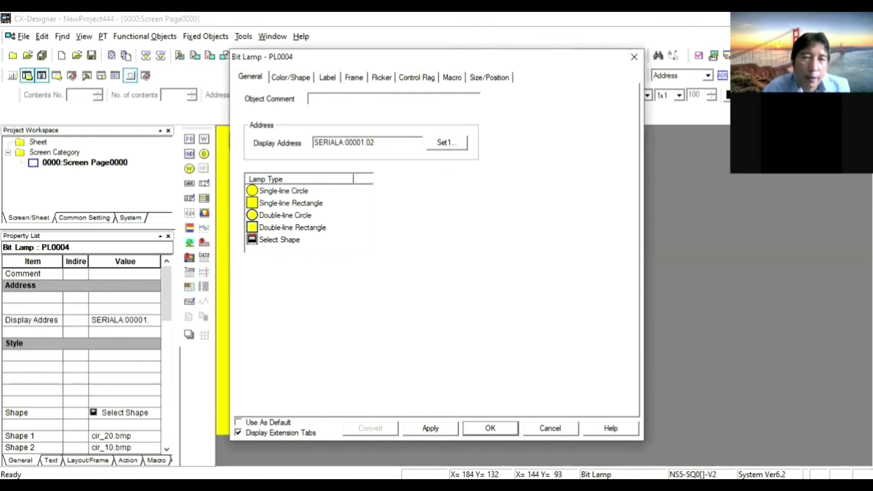
left_click(490, 428)
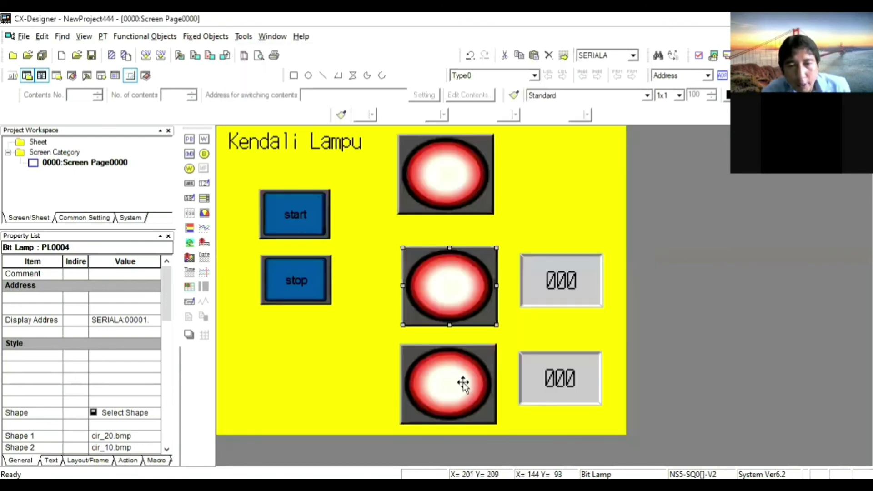
- Set the bottom lamp's display address to SERIALA:00001.04
left_click(463, 382)
double_click(462, 382)
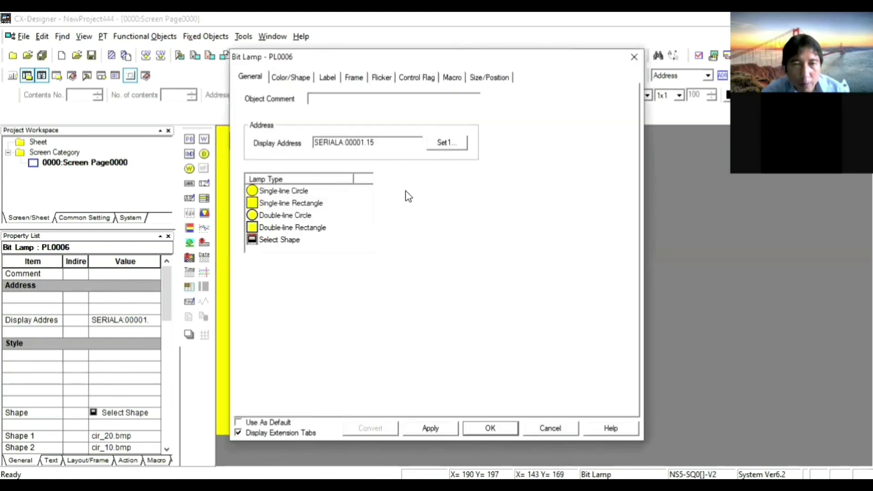
left_click(384, 143)
key("BackSpace")
key("BackSpace")
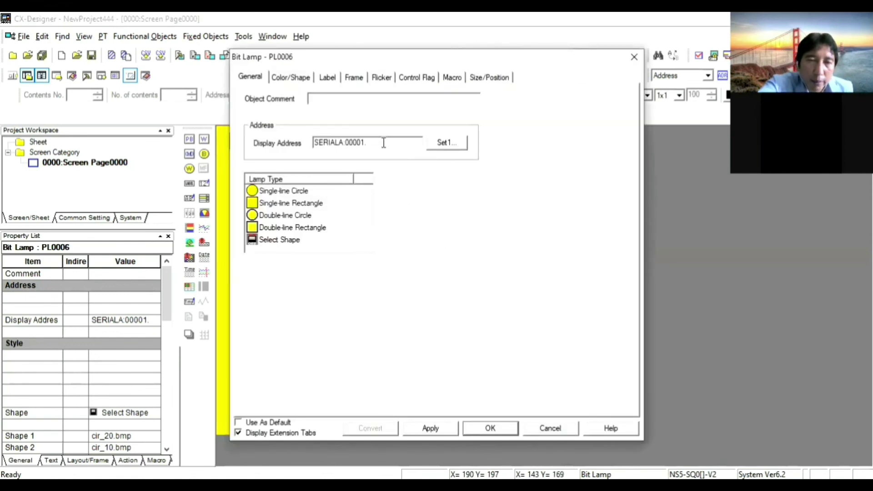
type("04")
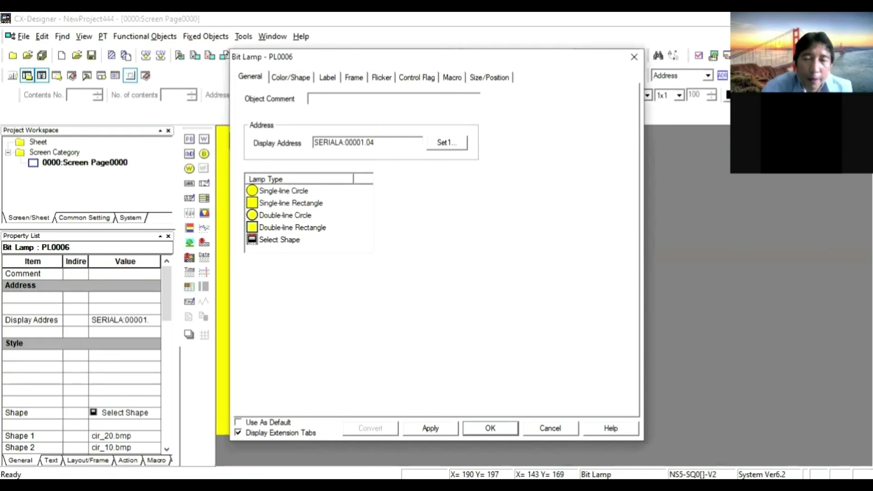
left_click(490, 428)
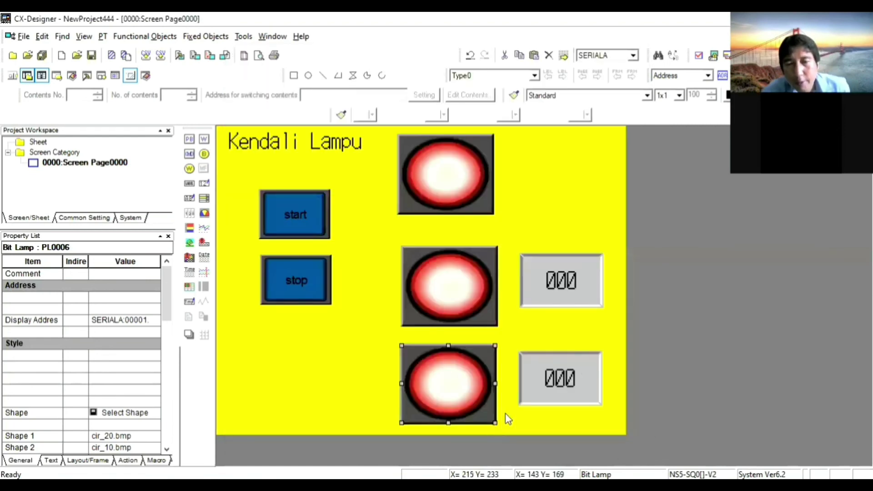
- Set the bottom numeral display's address to counter word 1 (SERIALA:CNT00001) and save the whole project
double_click(571, 380)
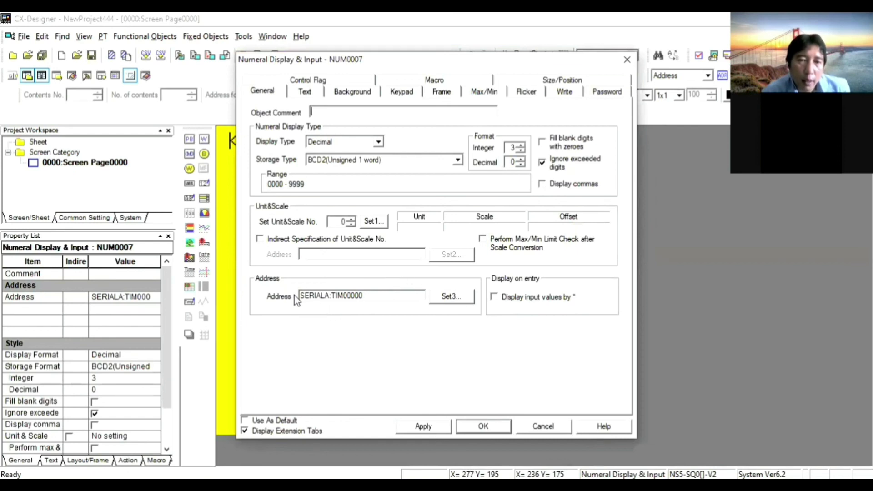
left_click(452, 300)
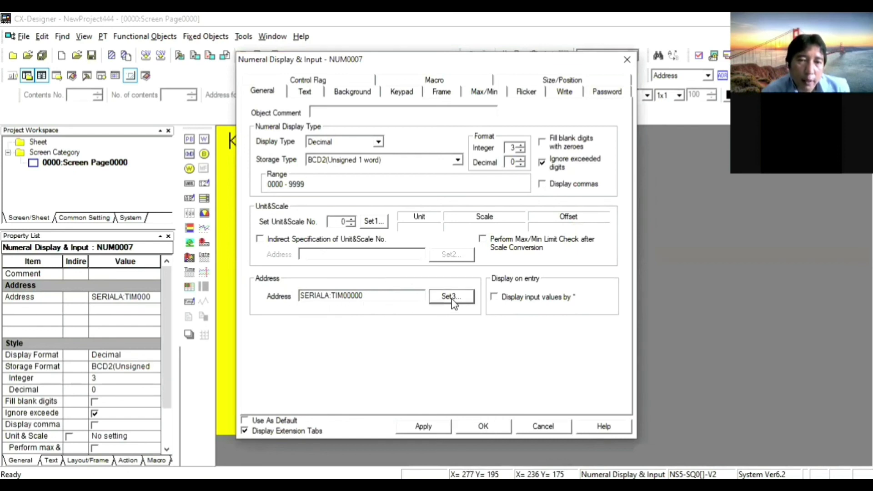
left_click(386, 227)
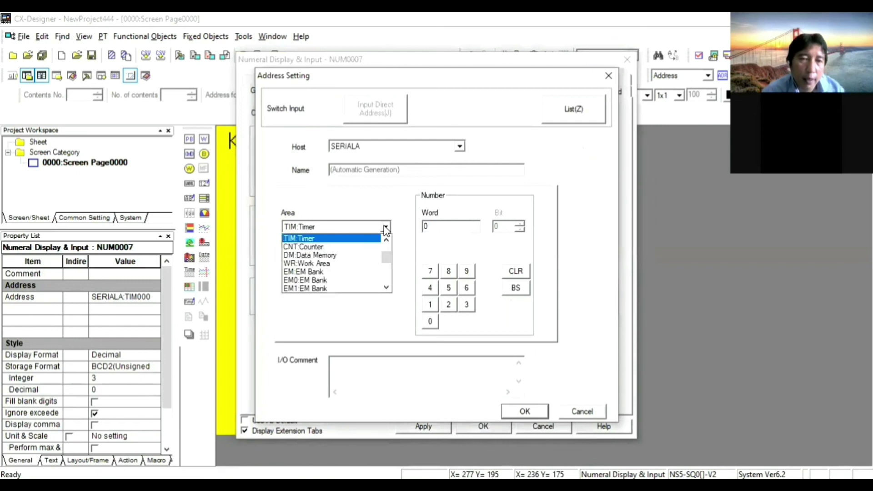
left_click(342, 247)
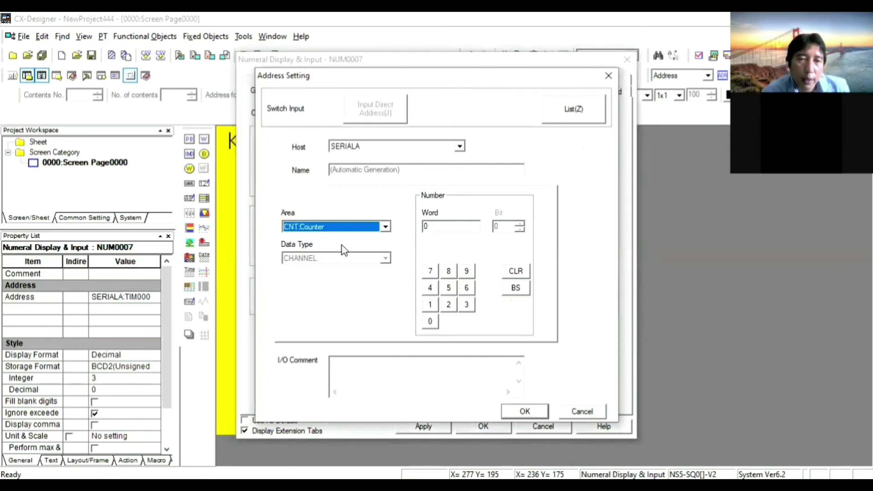
left_click(451, 226)
type("1")
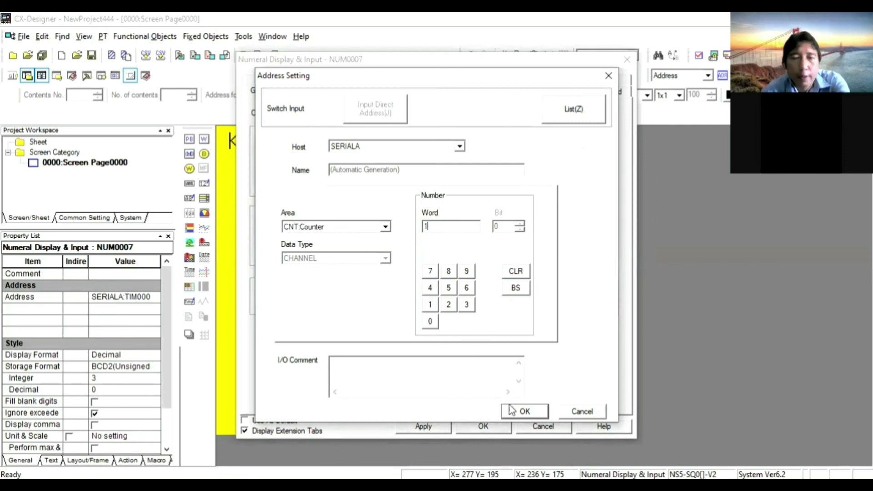
left_click(528, 411)
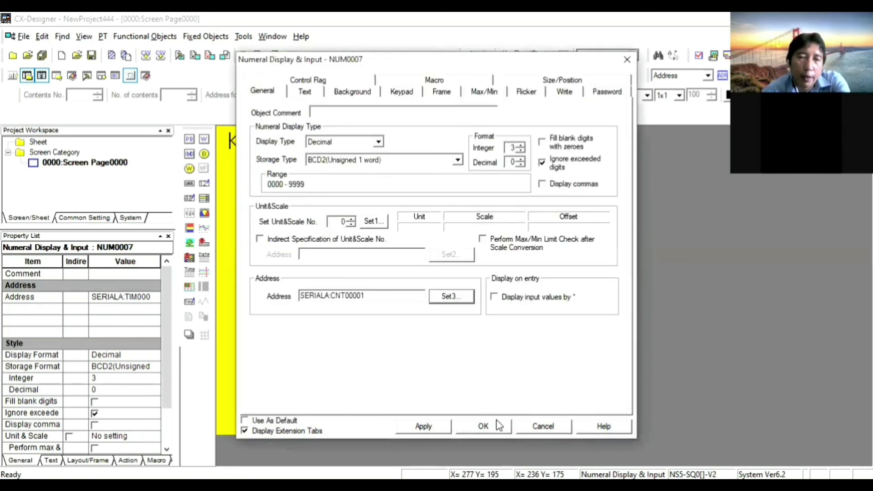
left_click(484, 426)
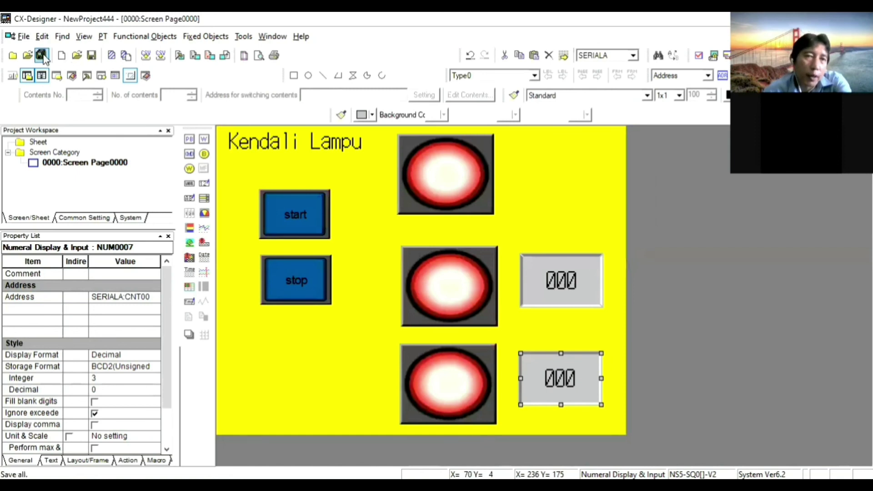
left_click(42, 56)
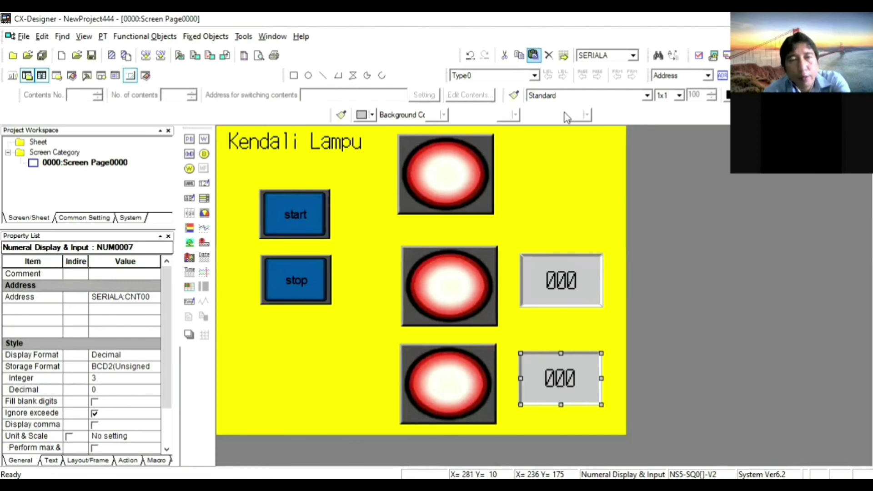
- Switch to CX-Programmer, start the PLC-PT Integrated Simulation with the NewProject444 screen project, and maximize the test mode window
key("alt+Tab")
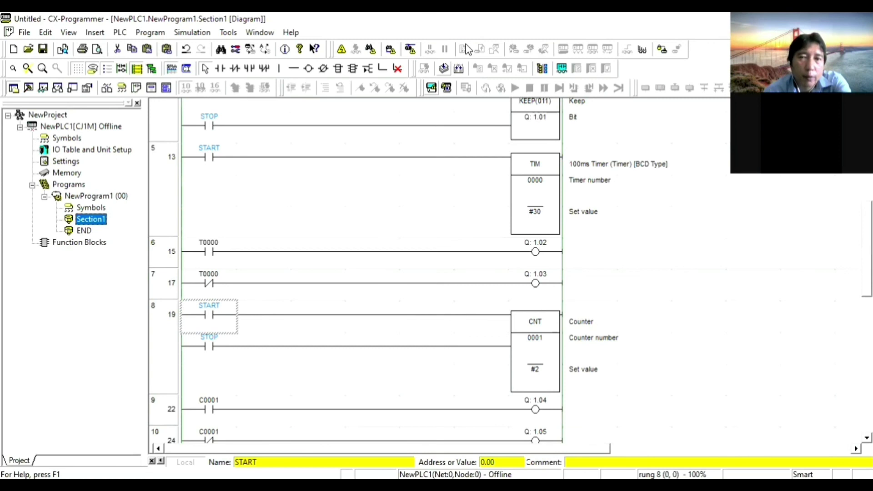
left_click(191, 35)
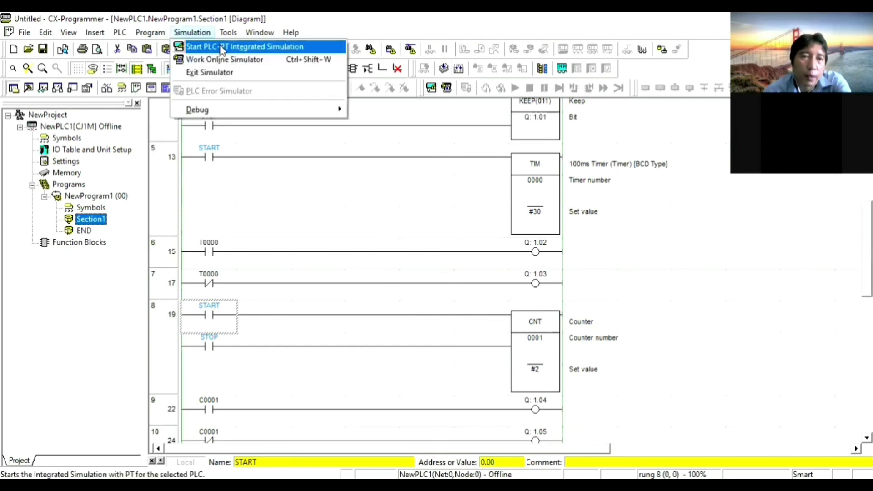
left_click(221, 47)
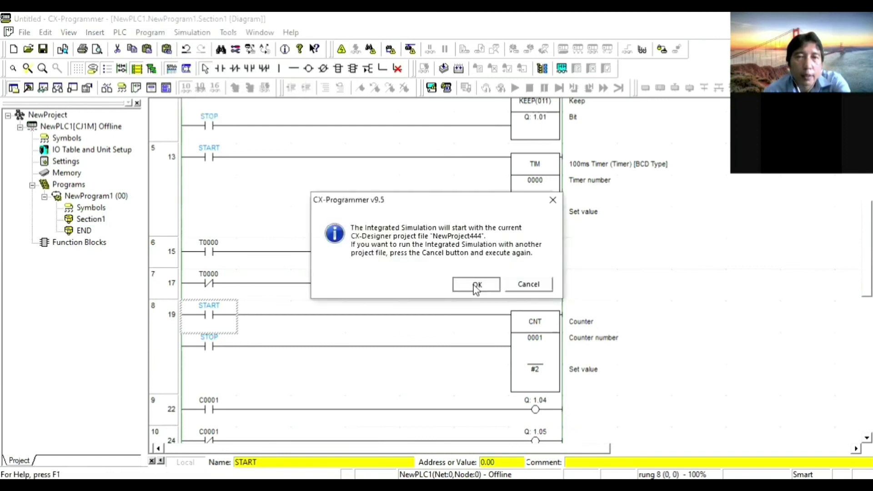
left_click(476, 286)
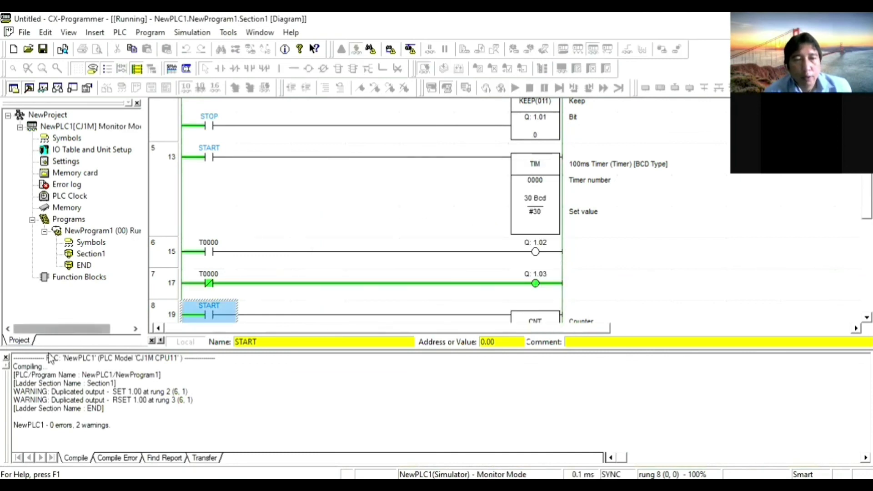
left_click(6, 358)
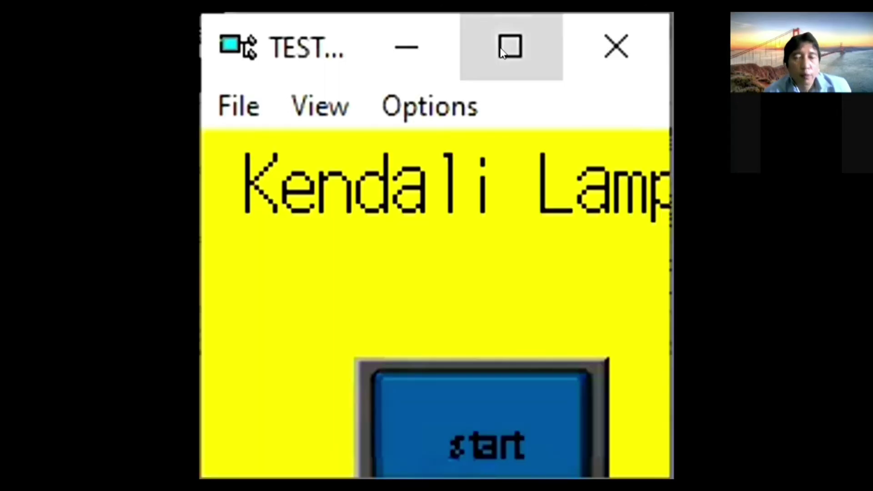
left_click(502, 51)
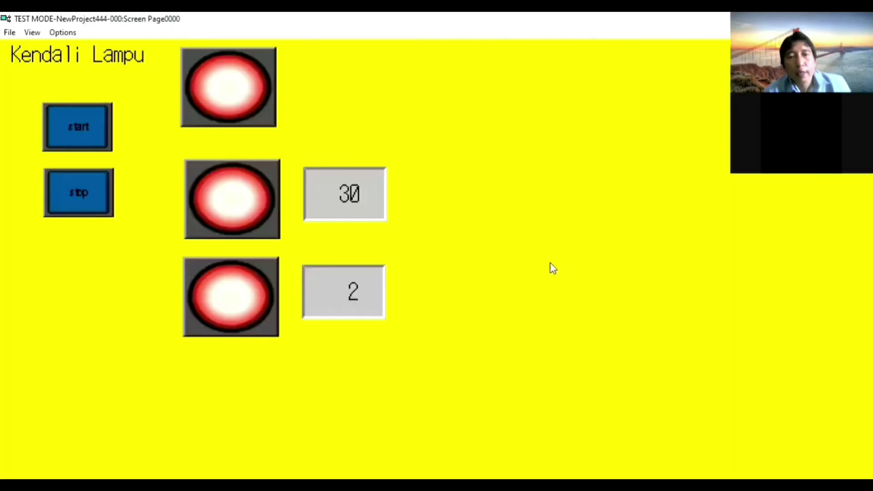